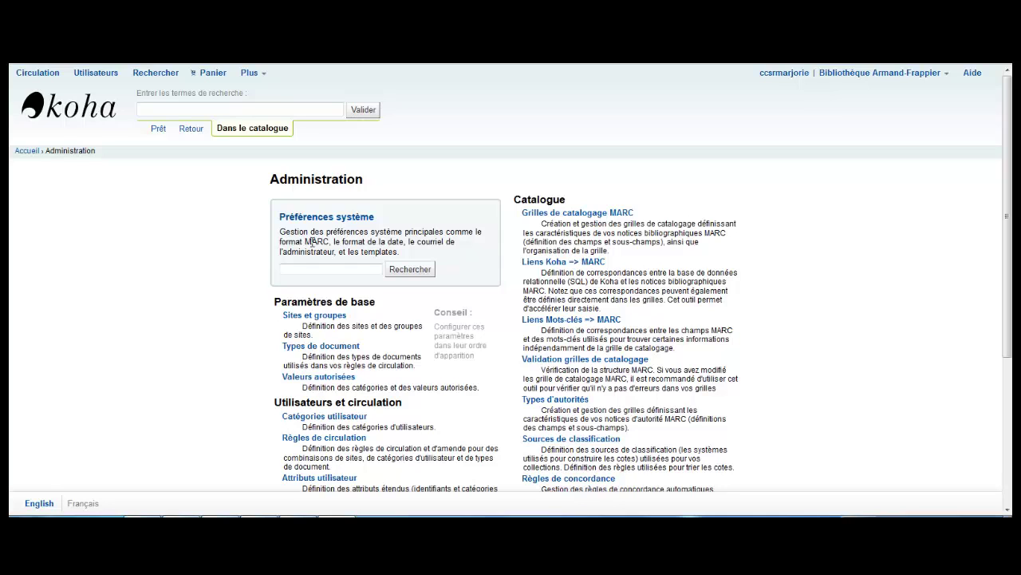
# Search the system preferences for "html5" and set HTML5MediaEnabled to "dans l'OPAC et la partie administration"
pyautogui.click(317, 267)
pyautogui.write('html5')
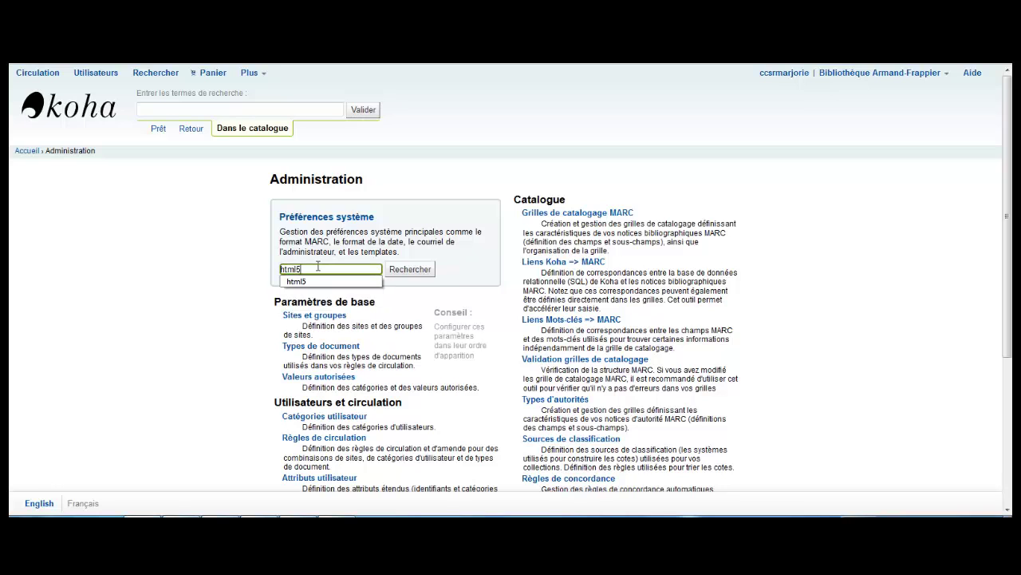
pyautogui.press('Return')
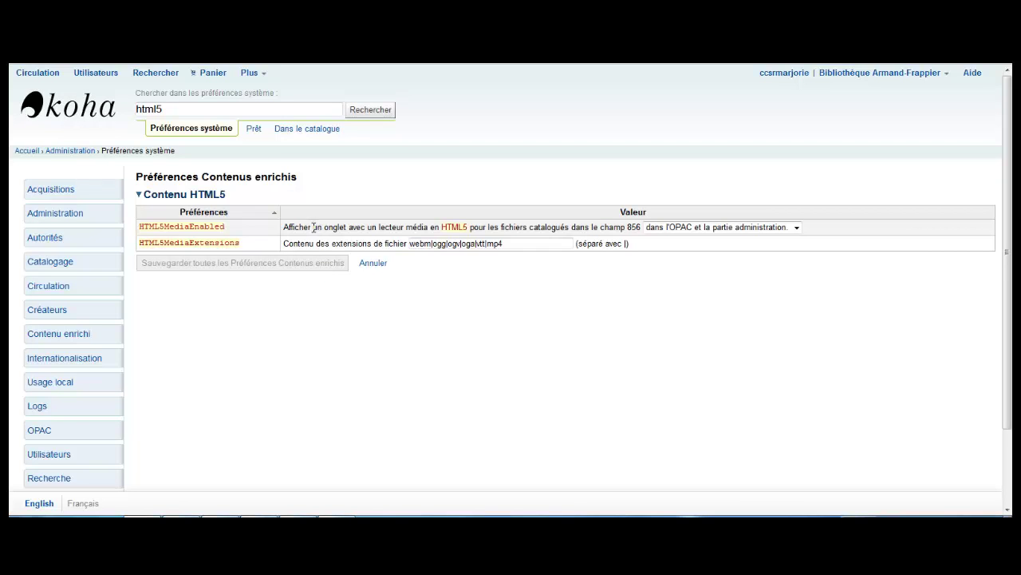
pyautogui.click(681, 229)
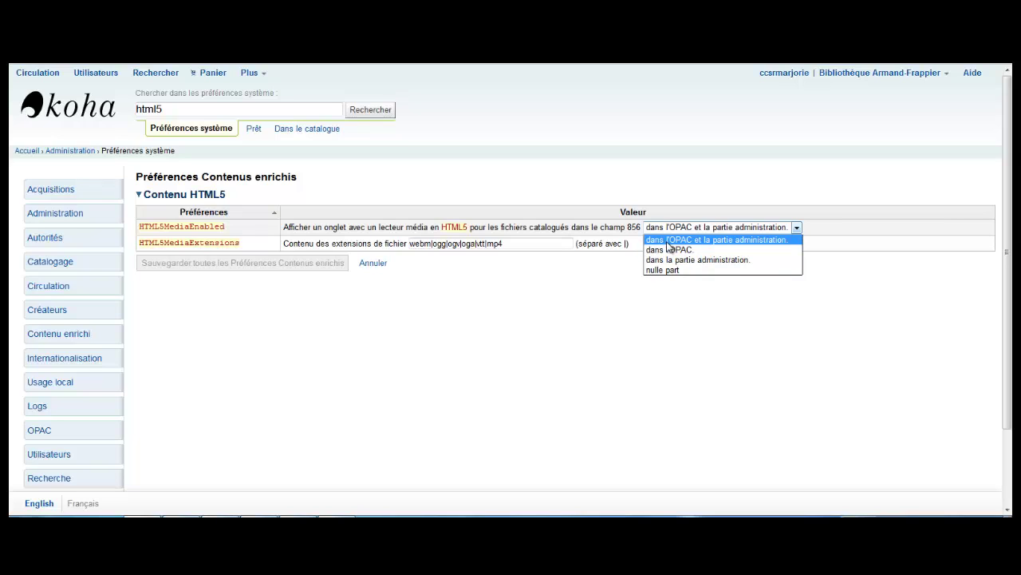
pyautogui.click(667, 240)
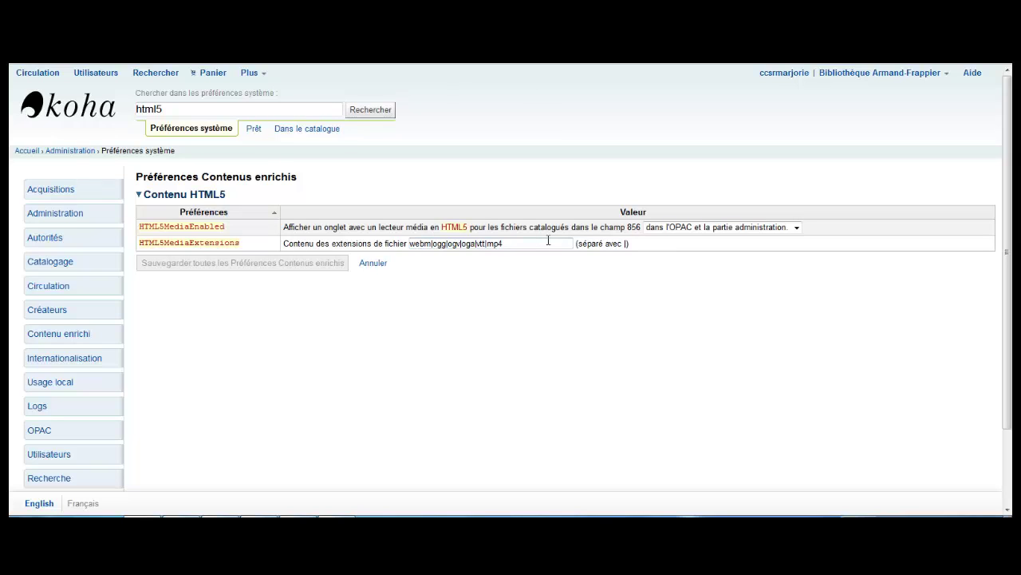
# Examine the file extensions listed in HTML5MediaExtensions, especially mp4, and the separator they use
pyautogui.moveTo(549, 241); pyautogui.dragTo(486, 243)
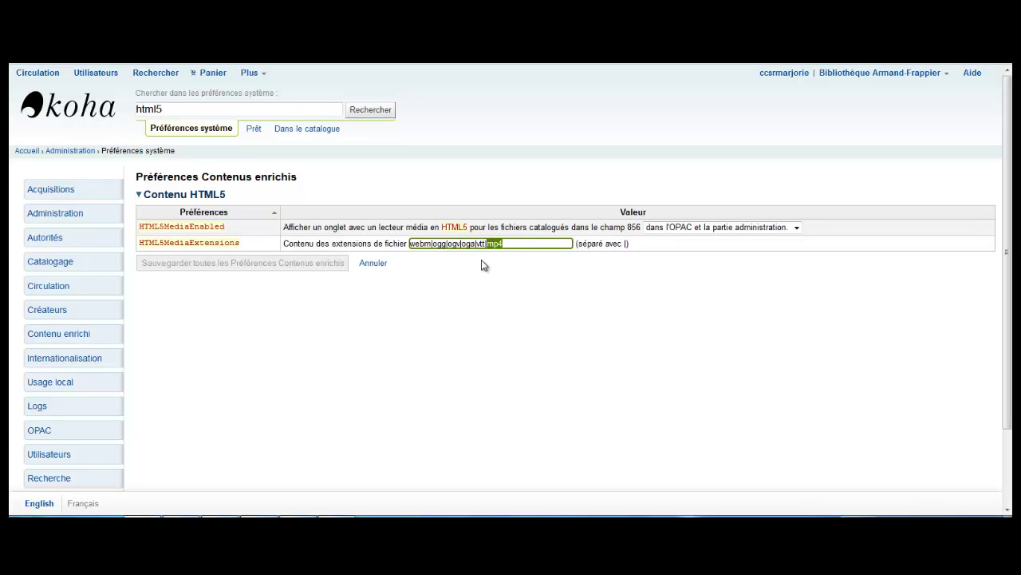
pyautogui.click(482, 266)
pyautogui.click(510, 245)
pyautogui.moveTo(505, 244); pyautogui.dragTo(490, 247)
pyautogui.click(500, 273)
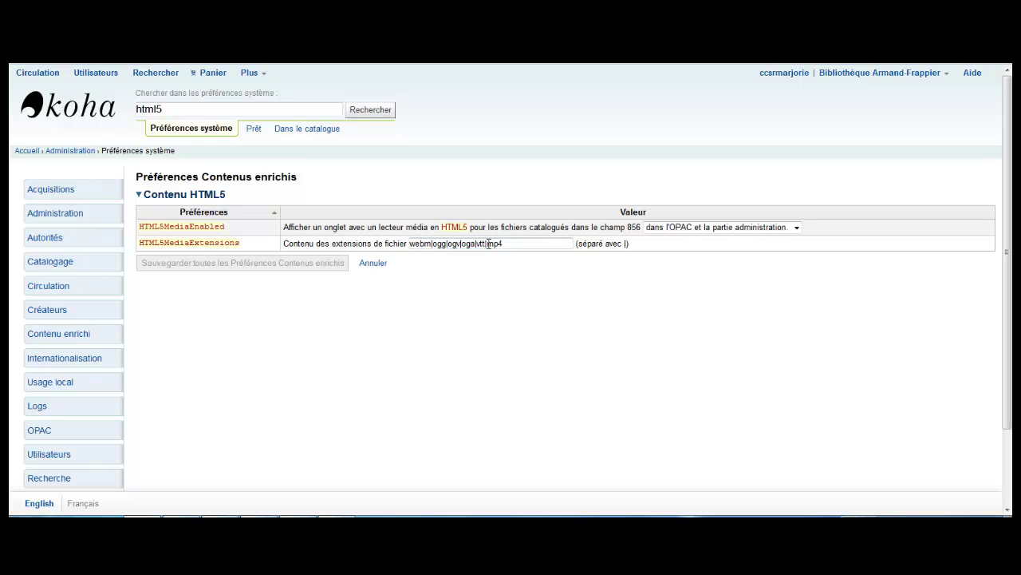
pyautogui.moveTo(629, 244); pyautogui.dragTo(624, 244)
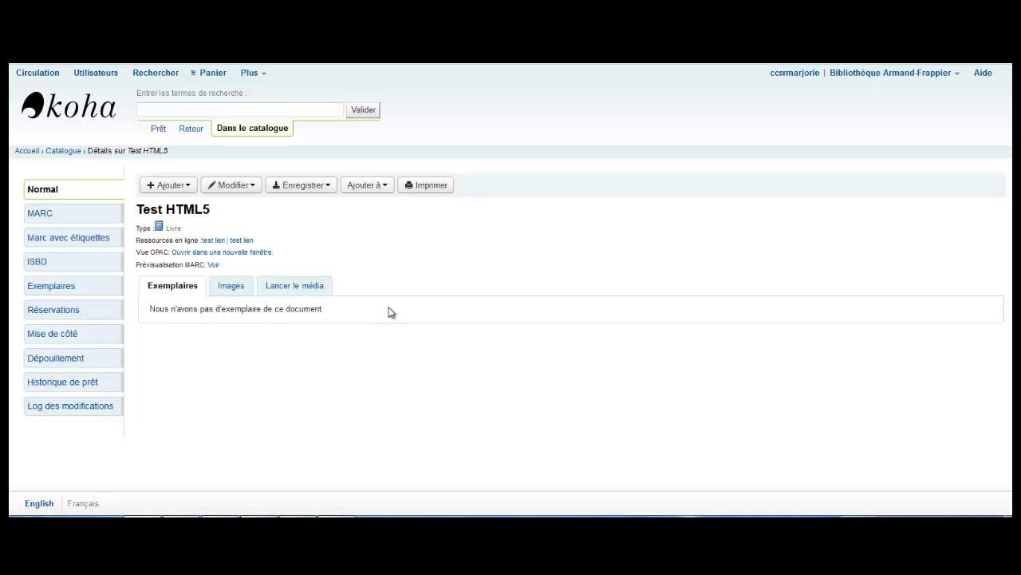
# Display the media player of the Test HTML5 record, start the video and pause it
pyautogui.click(295, 285)
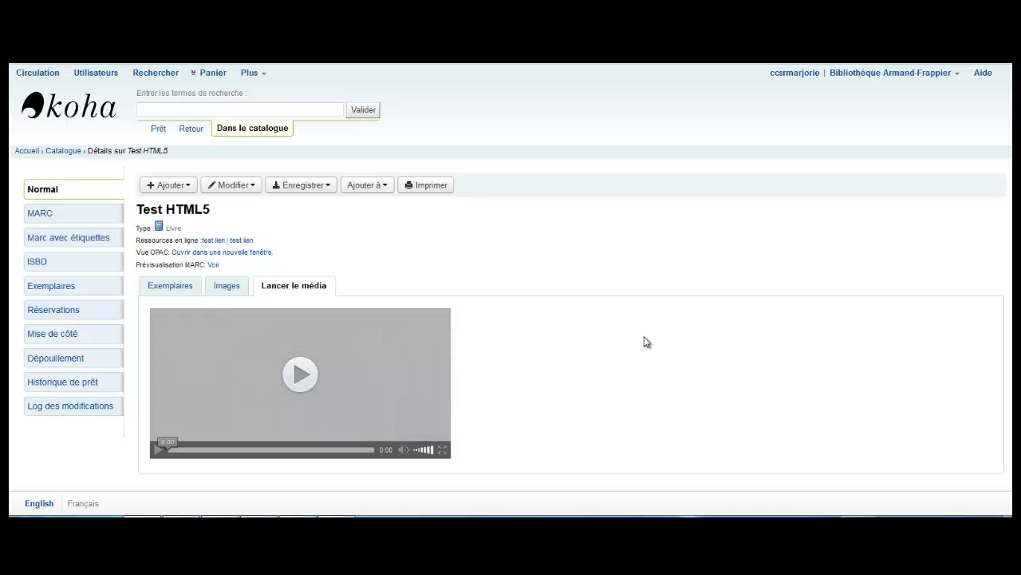
pyautogui.click(158, 451)
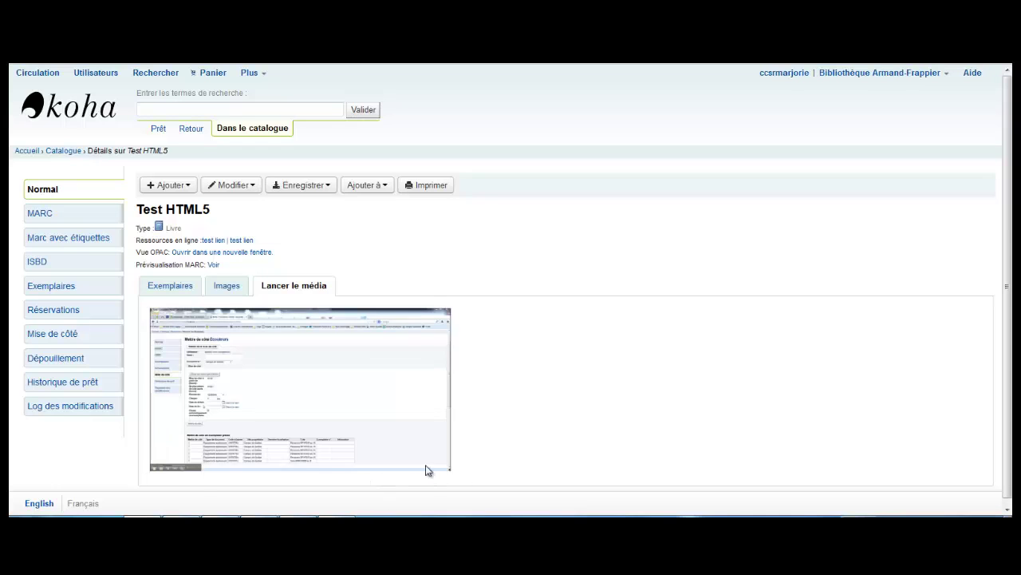
pyautogui.click(158, 462)
# Open the OPAC view of the Test HTML5 record and compare its item list with its media player
pyautogui.click(222, 252)
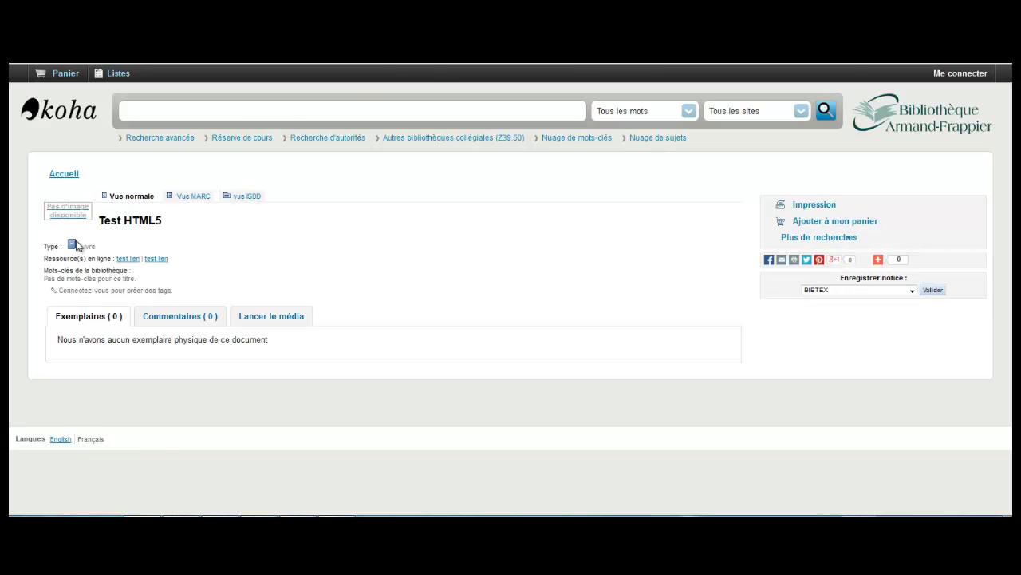
pyautogui.click(276, 319)
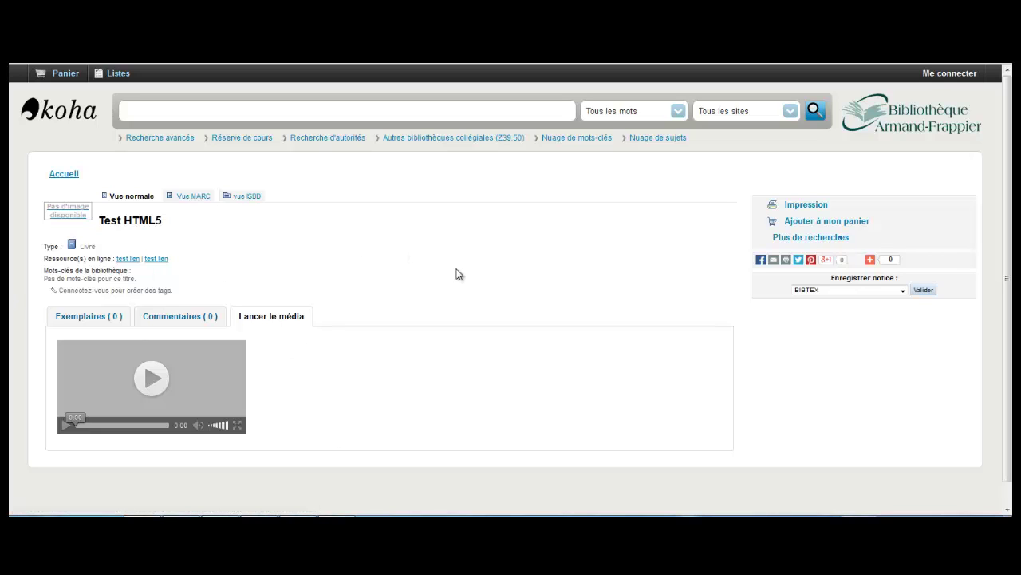
pyautogui.click(98, 319)
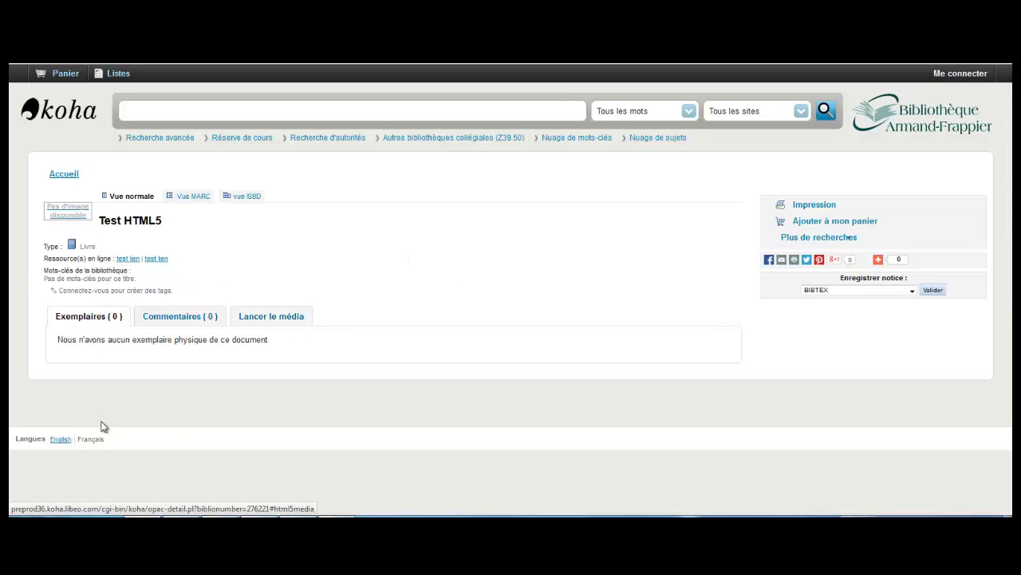
pyautogui.click(274, 319)
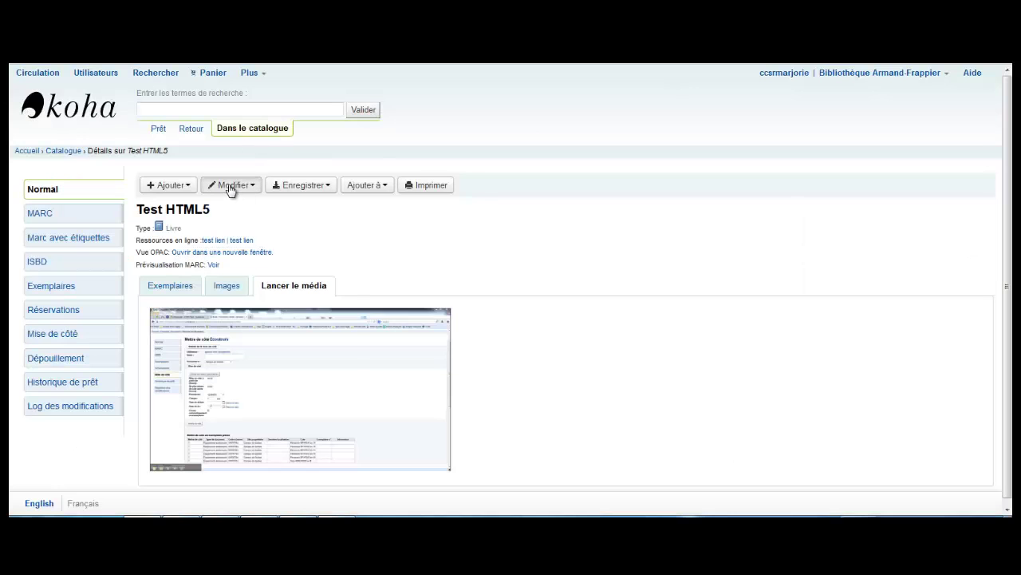
# Open the Test HTML5 bibliographic record for editing and examine the full URL in subfield u of its first 856 field
pyautogui.click(231, 187)
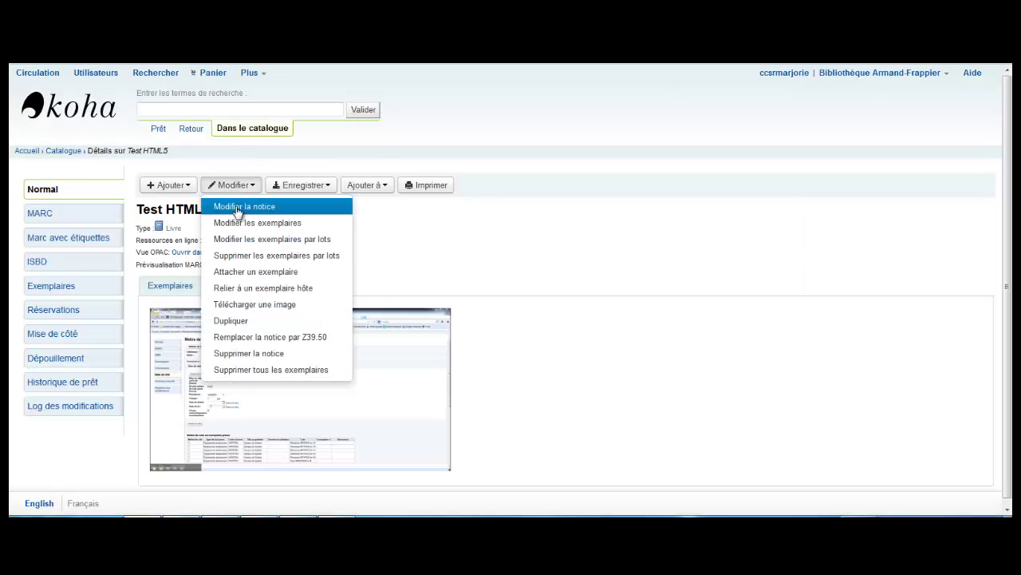
pyautogui.click(238, 207)
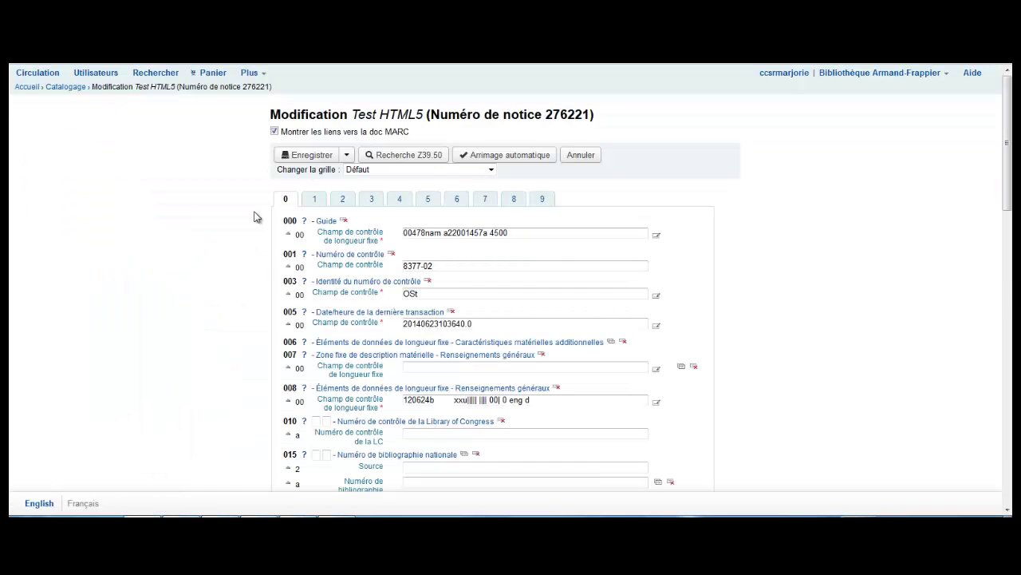
pyautogui.click(513, 198)
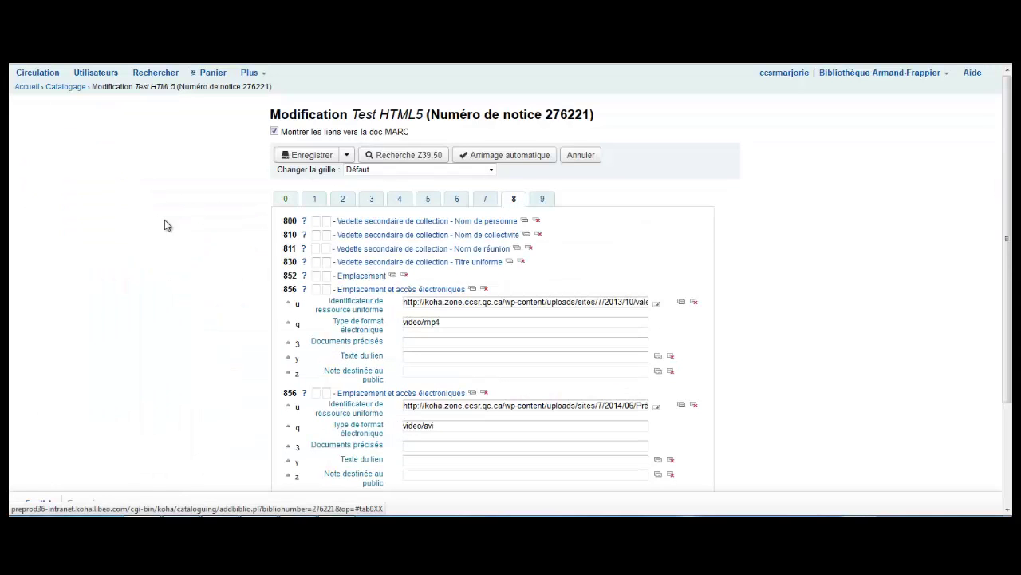
pyautogui.scroll(-1, 298, 237)
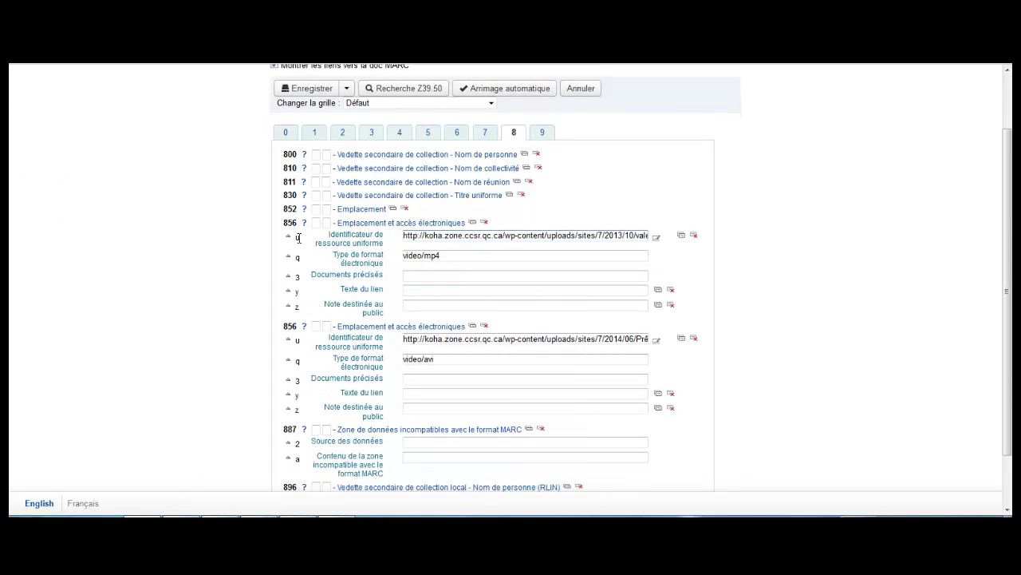
pyautogui.moveTo(406, 237); pyautogui.dragTo(490, 238)
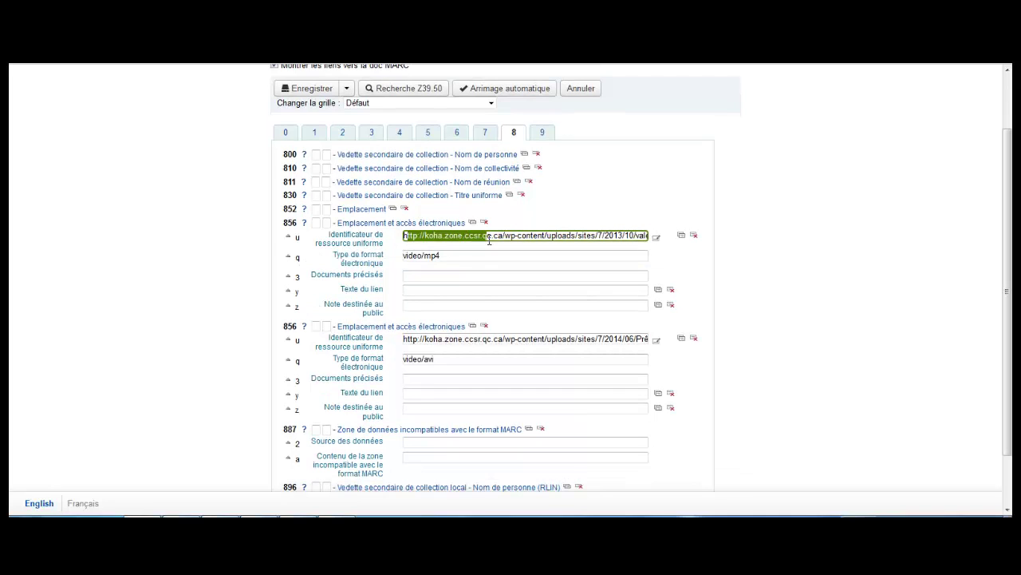
pyautogui.moveTo(525, 236); pyautogui.dragTo(645, 248)
pyautogui.click(640, 236)
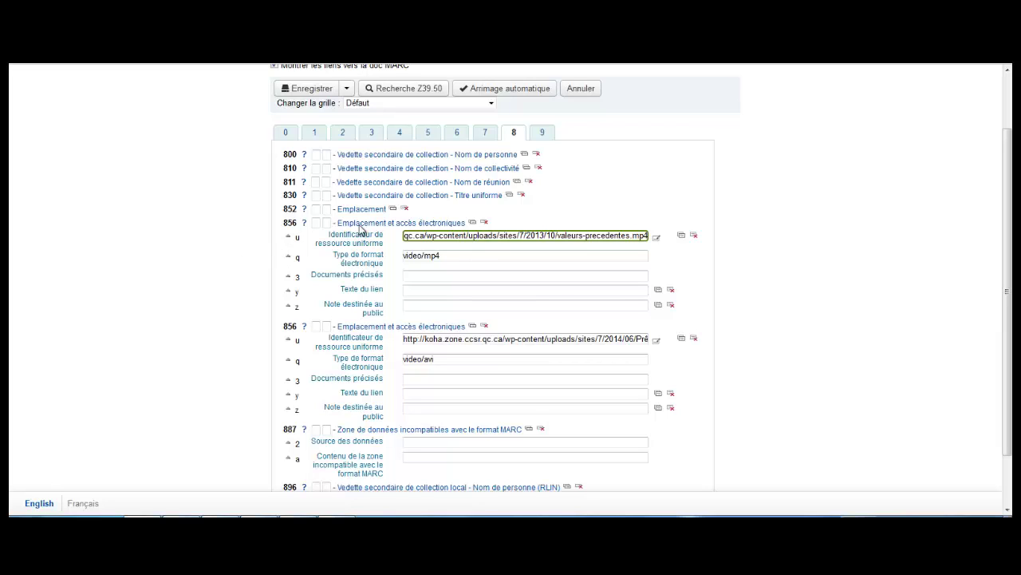
# Examine subfield q of the first 856 field, which holds the electronic format type
pyautogui.doubleClick(298, 257)
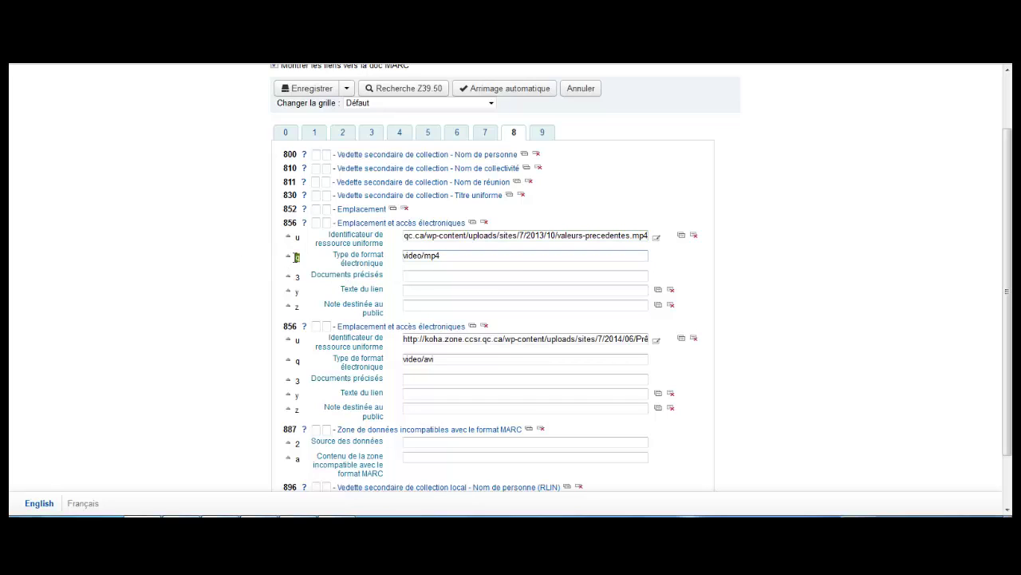
pyautogui.click(296, 257)
pyautogui.click(448, 256)
pyautogui.click(303, 259)
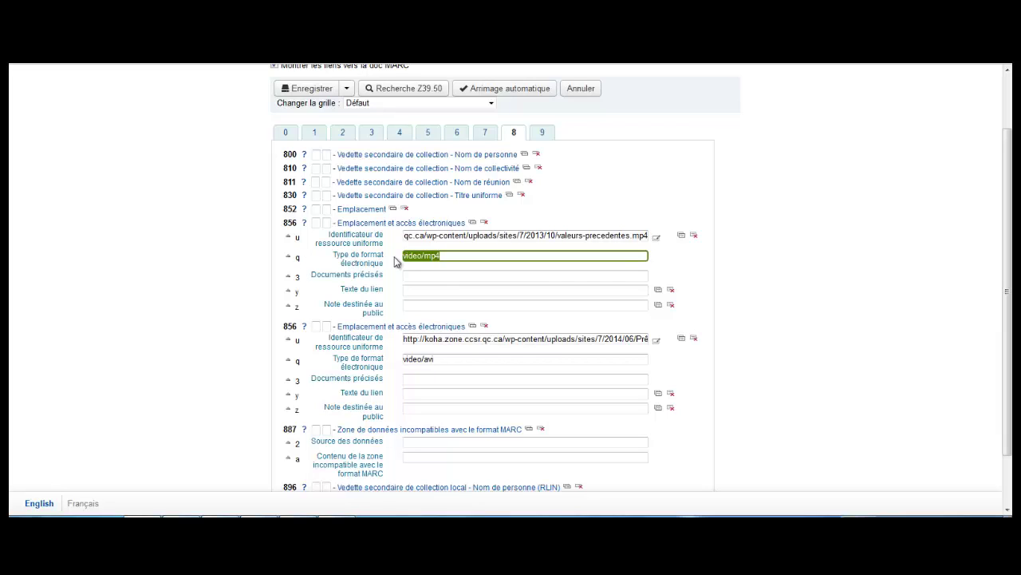
pyautogui.click(449, 256)
# Delete the second 856 field, the one with format video/avi, and save the record
pyautogui.click(483, 325)
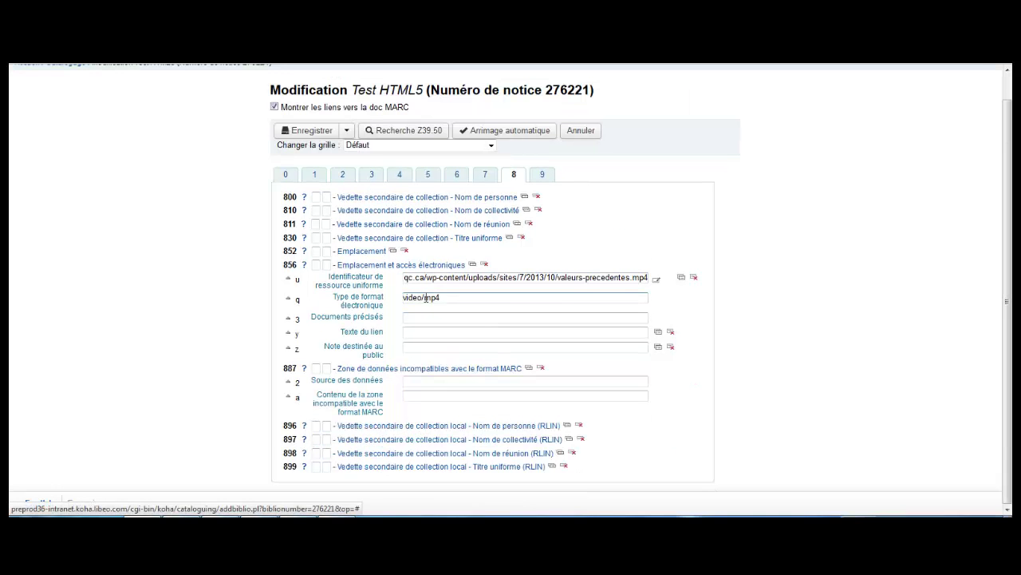
pyautogui.click(306, 130)
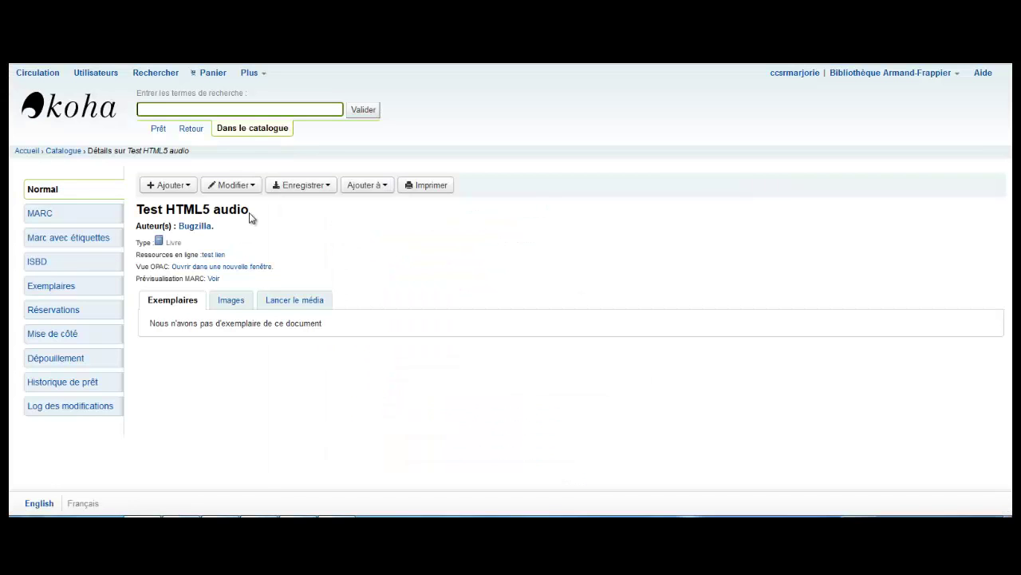
# Play and pause the audio in the Test HTML5 audio record, and check its OPAC view before returning to the staff record
pyautogui.click(306, 300)
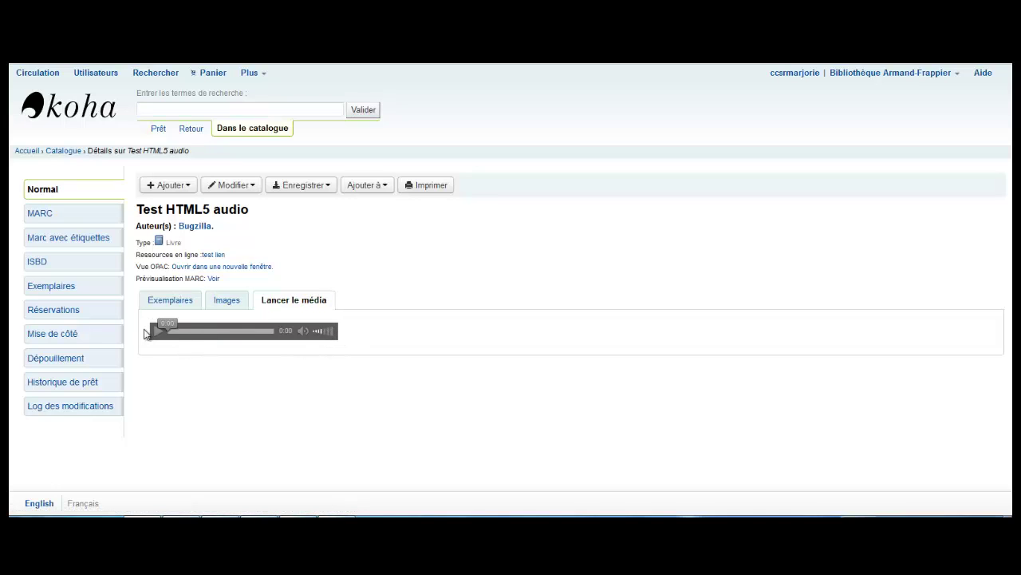
pyautogui.click(157, 330)
pyautogui.click(156, 335)
pyautogui.click(227, 267)
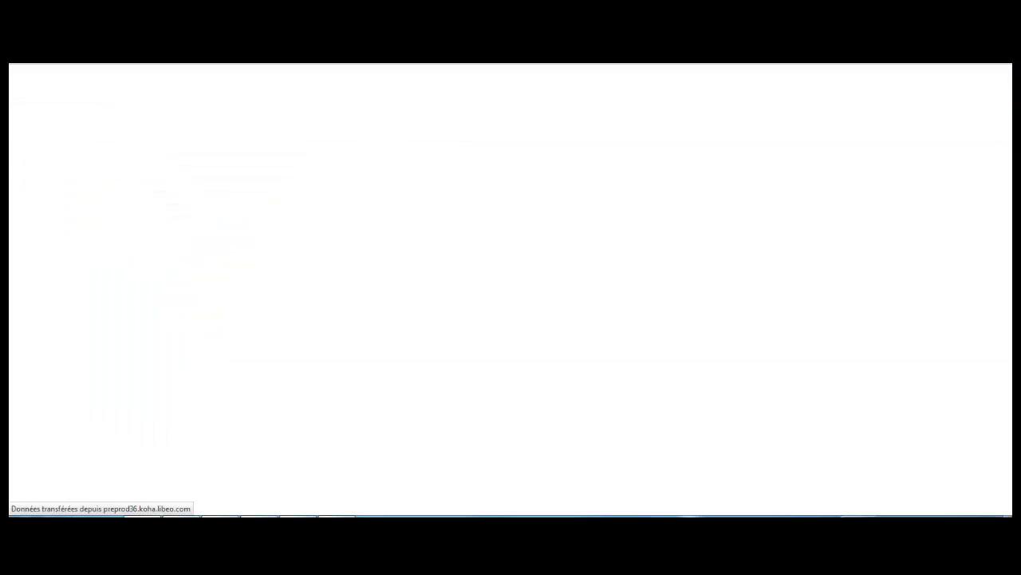
pyautogui.hotkey('ctrl', 'w')
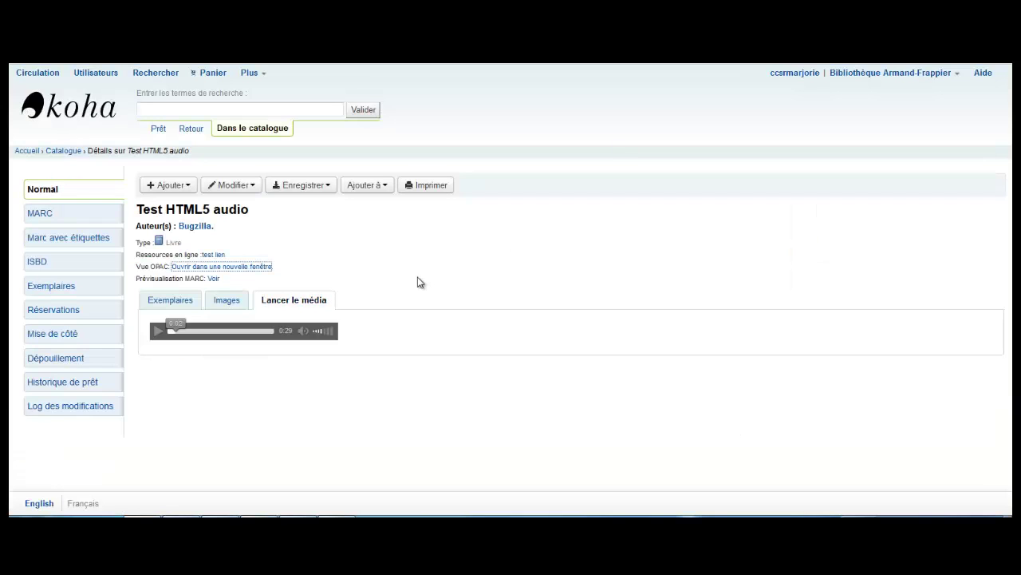
# Open the Test HTML5 audio record for editing and examine the URL and format type in subfields u and q of field 856
pyautogui.click(220, 188)
pyautogui.click(227, 208)
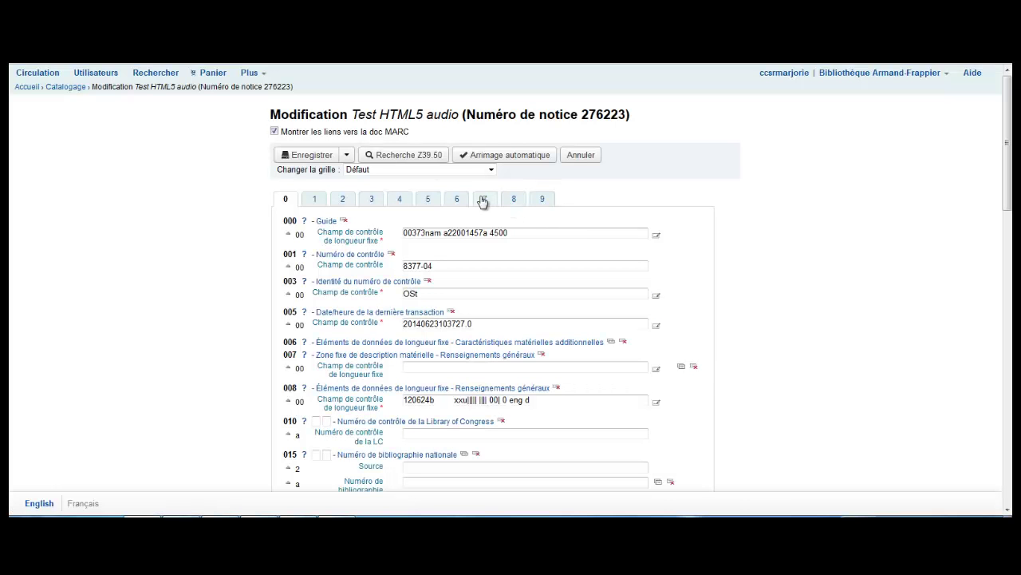
pyautogui.click(514, 200)
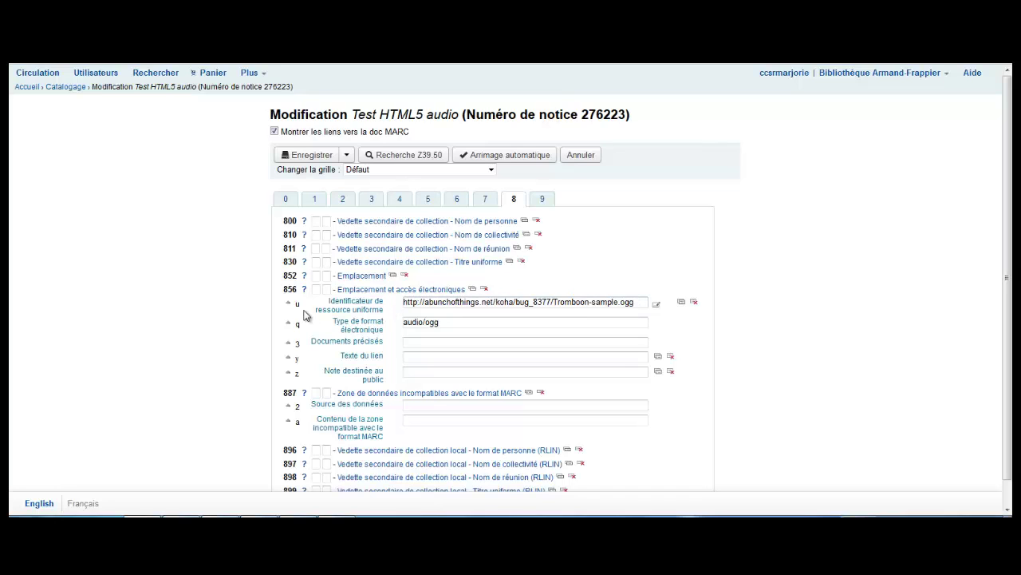
pyautogui.click(641, 303)
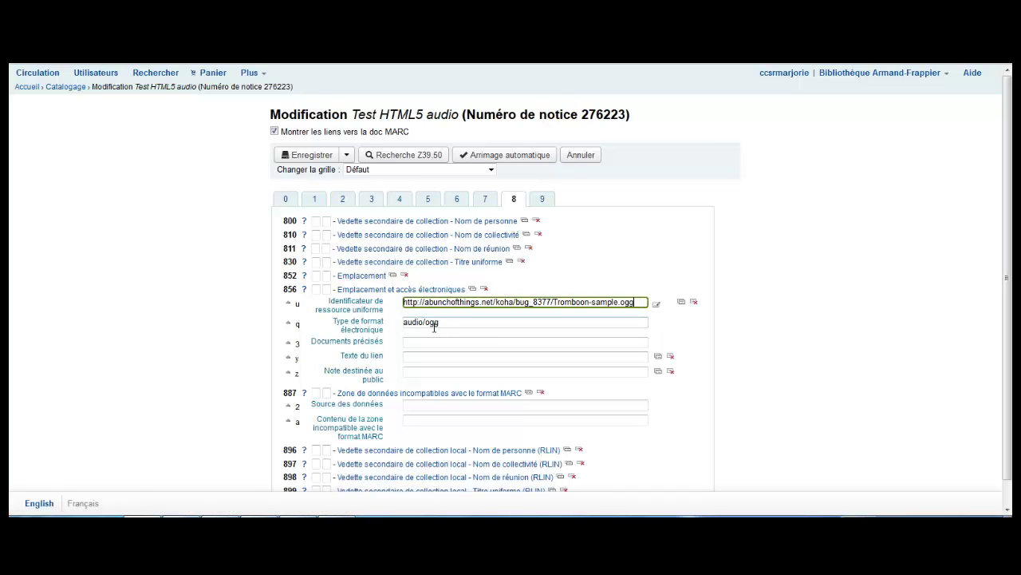
pyautogui.moveTo(423, 322); pyautogui.dragTo(402, 322)
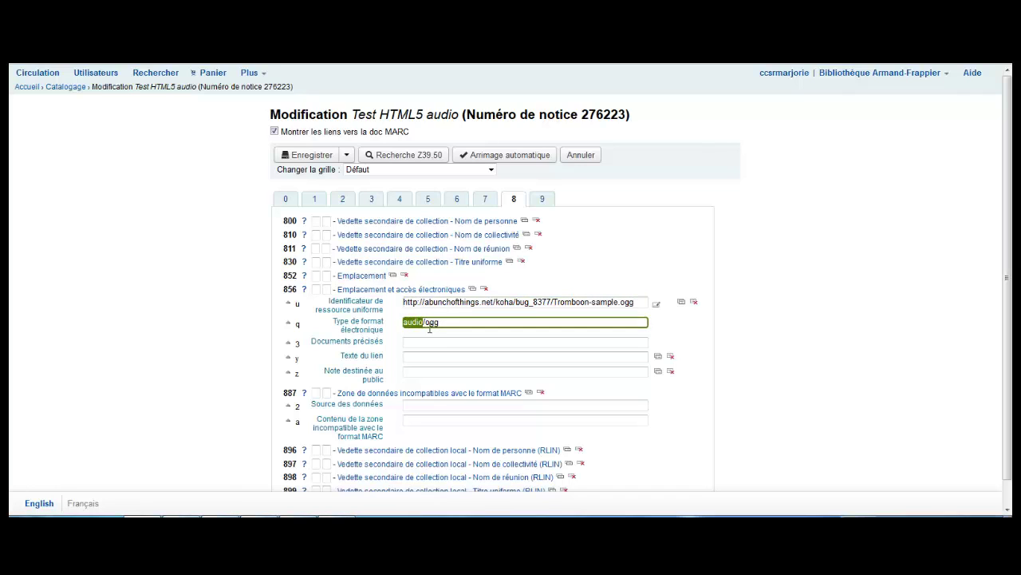
pyautogui.click(440, 324)
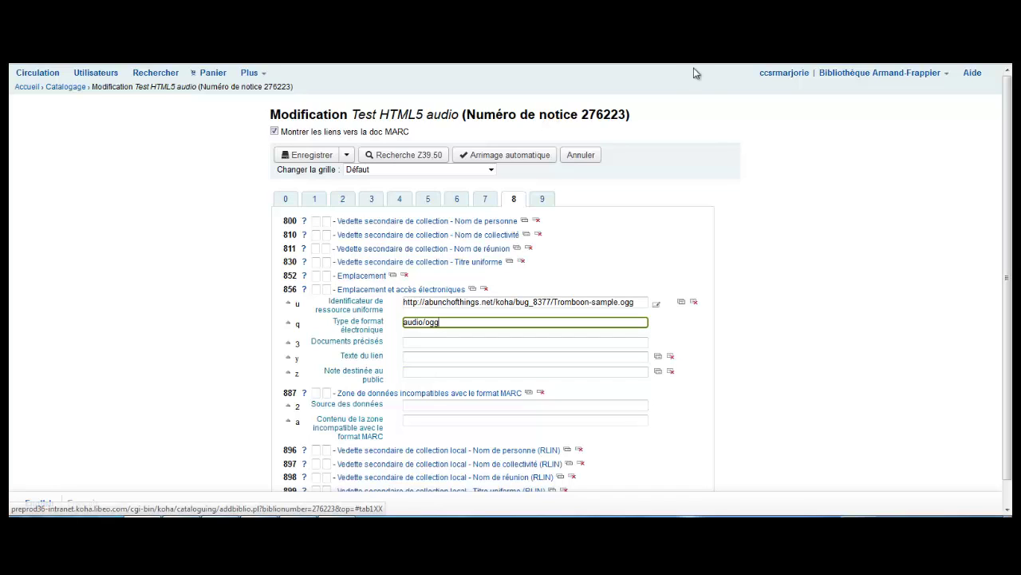
# Save the Test HTML5 audio record and play its audio from the media player in the OPAC view
pyautogui.click(310, 157)
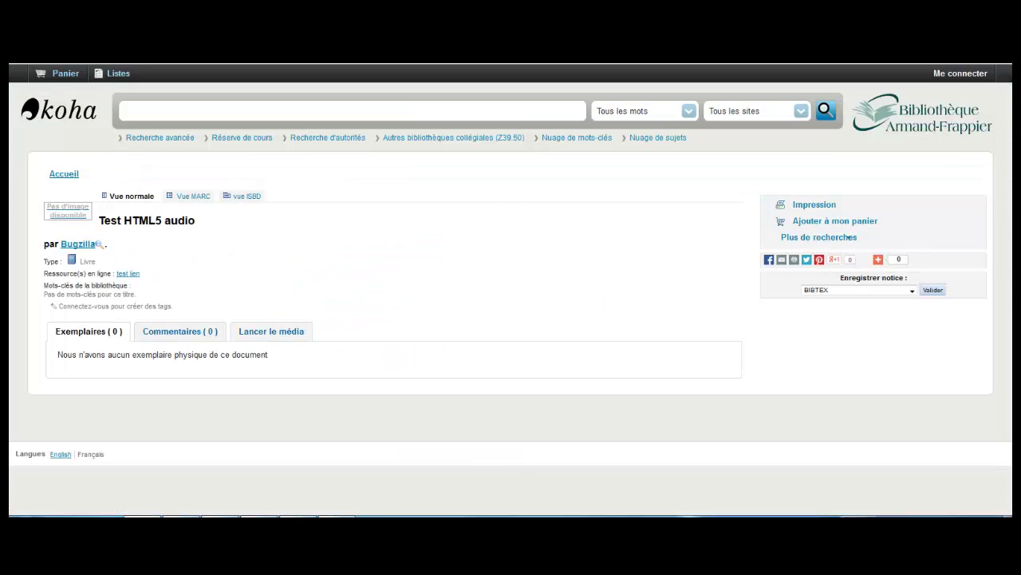
pyautogui.click(291, 335)
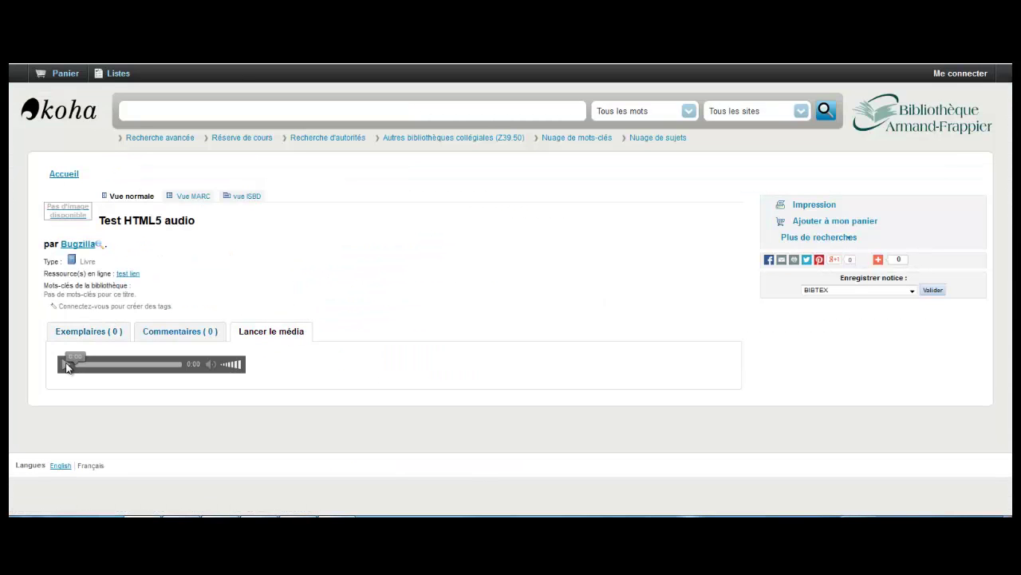
pyautogui.click(68, 364)
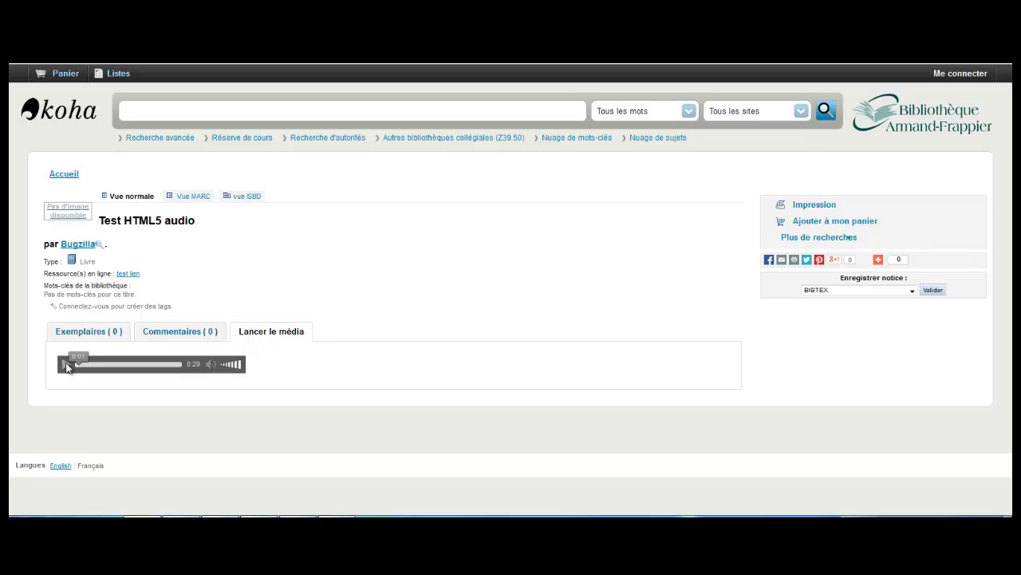